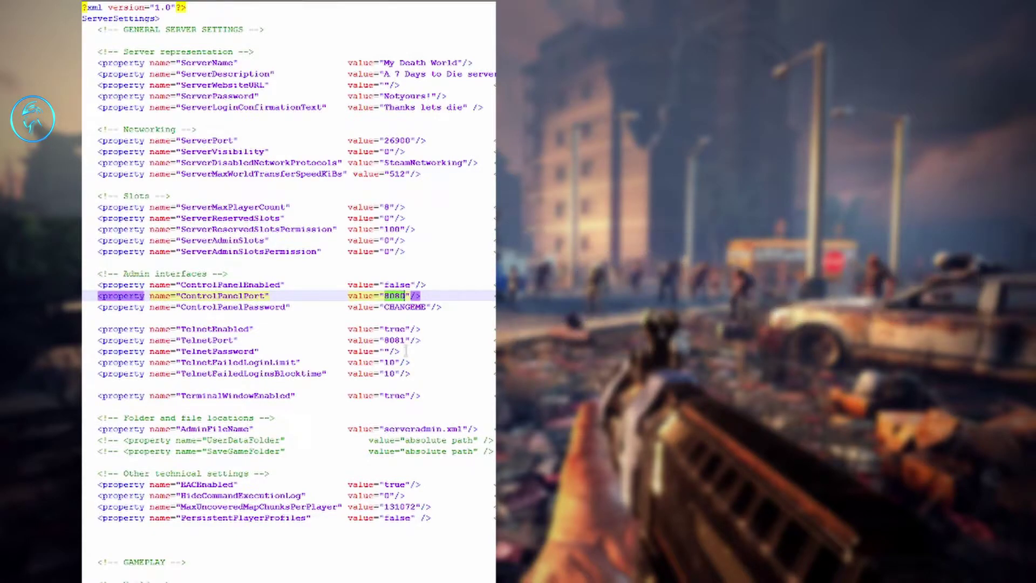
{"action": "double_click", "coordinate": [405, 306]}
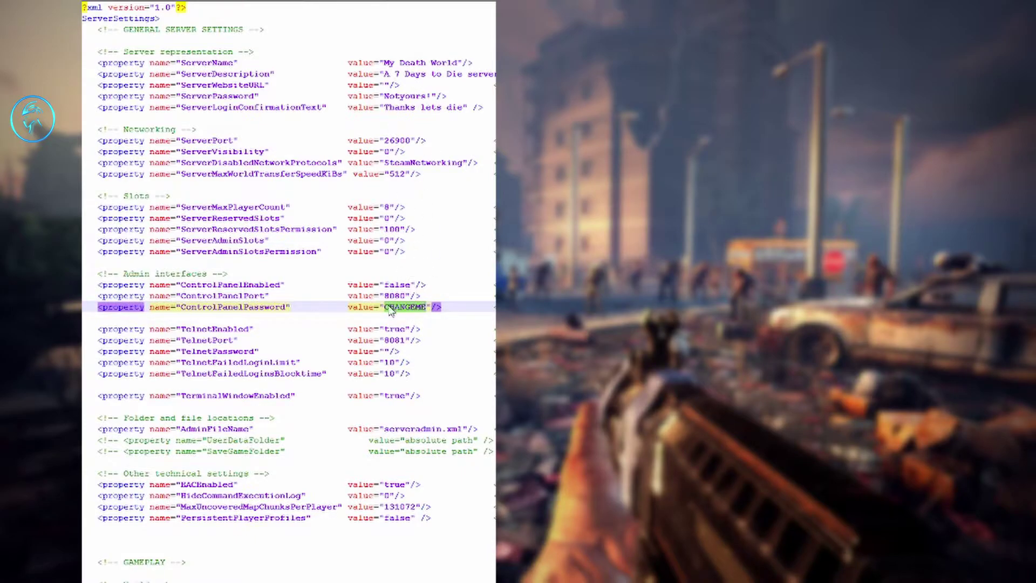
{"action": "scroll", "coordinate": [330, 279], "scroll_direction": "down", "scroll_amount": 4}
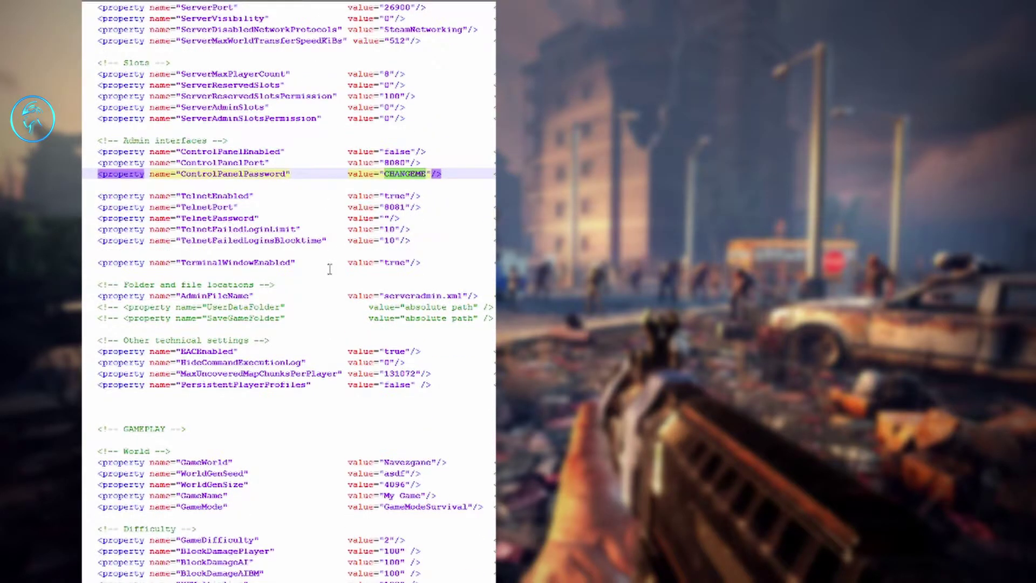
{"action": "double_click", "coordinate": [394, 196]}
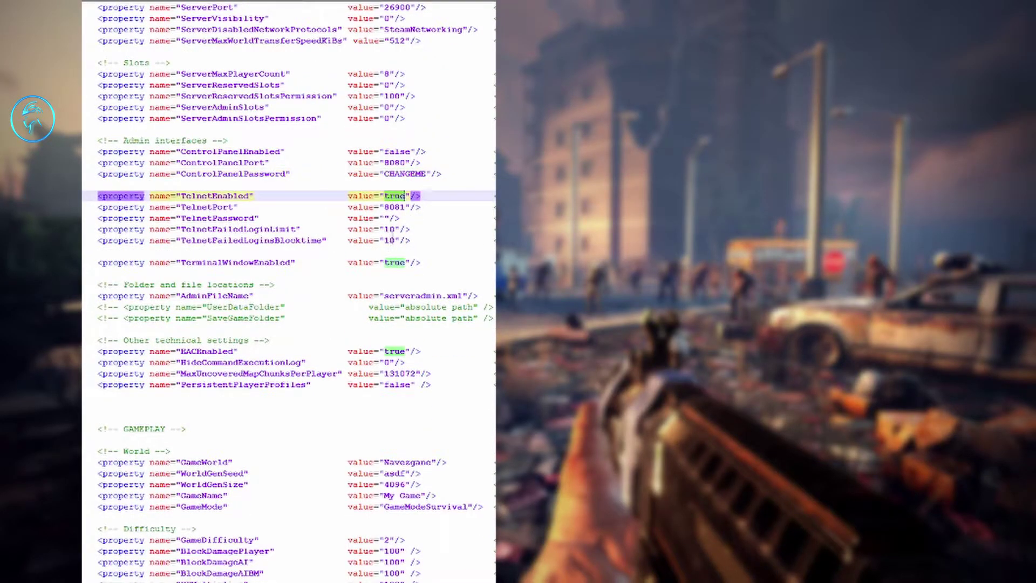
{"action": "double_click", "coordinate": [394, 208]}
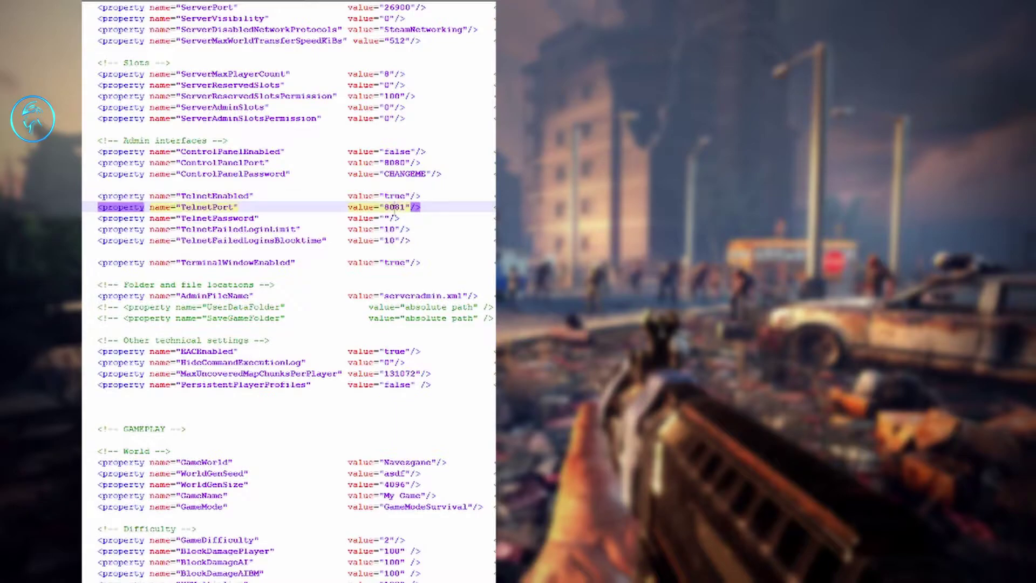
{"action": "double_click", "coordinate": [395, 162]}
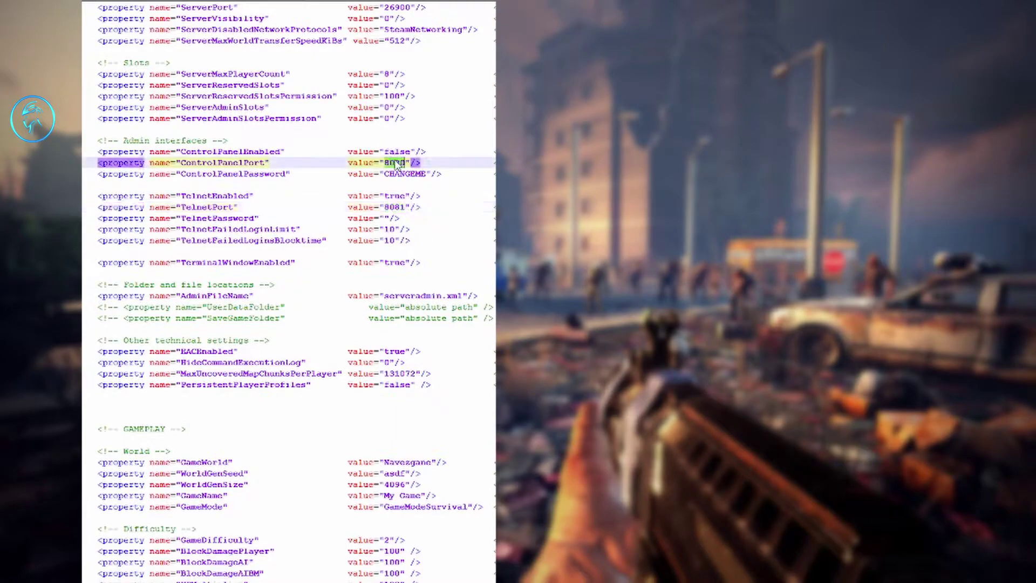
{"action": "double_click", "coordinate": [395, 208]}
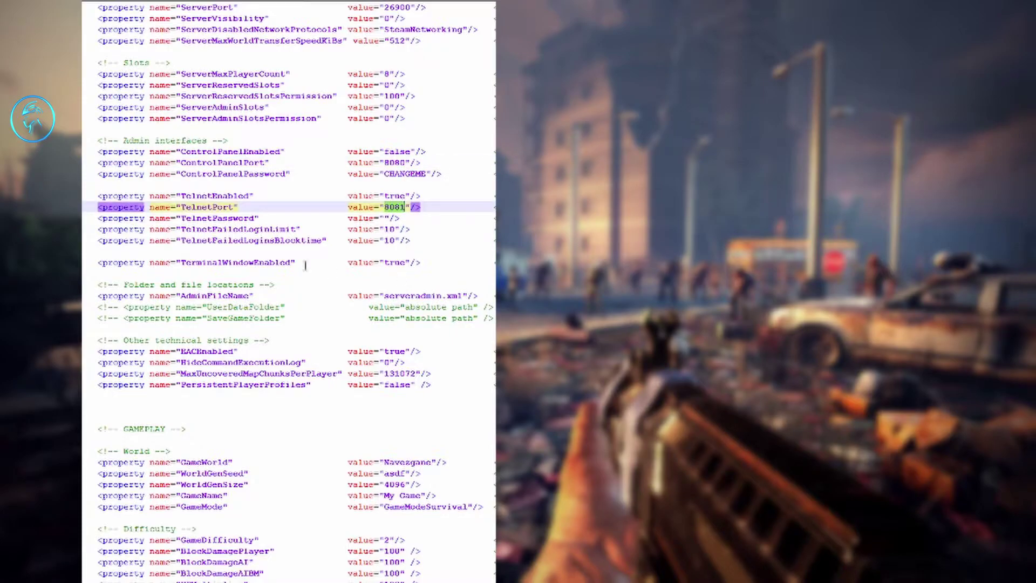
{"action": "left_click", "coordinate": [388, 218]}
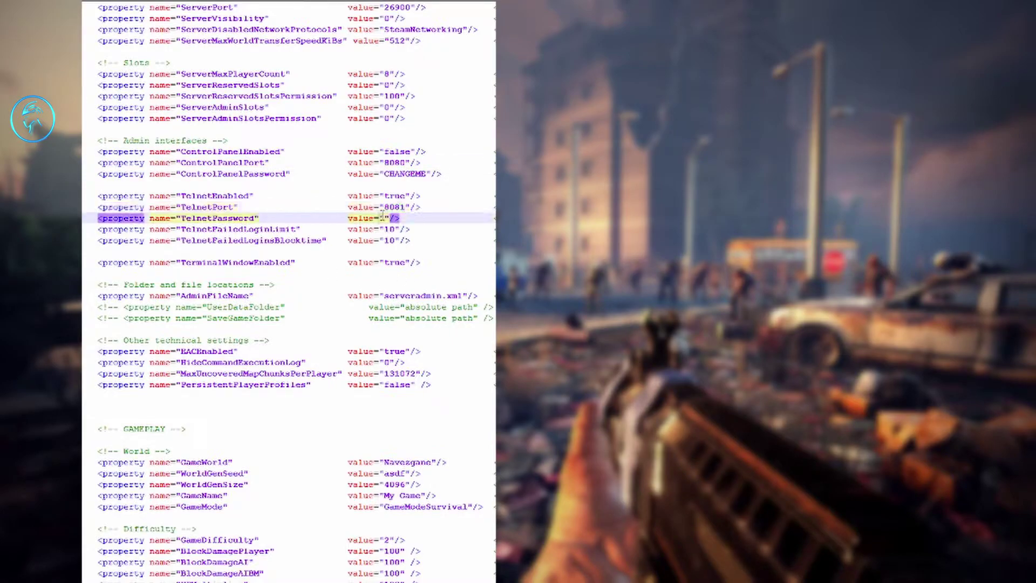
{"action": "double_click", "coordinate": [402, 173]}
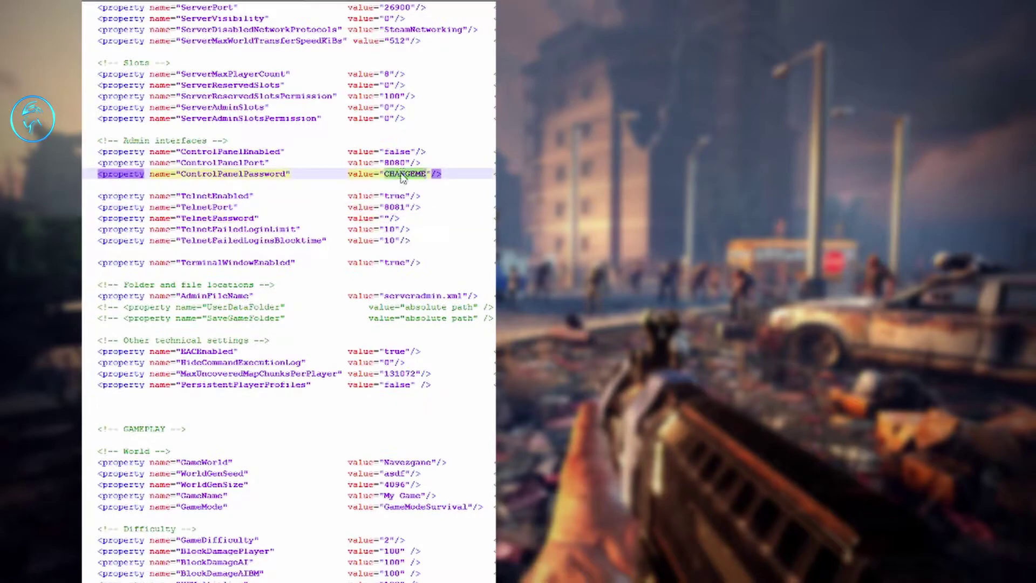
{"action": "left_click", "coordinate": [380, 217]}
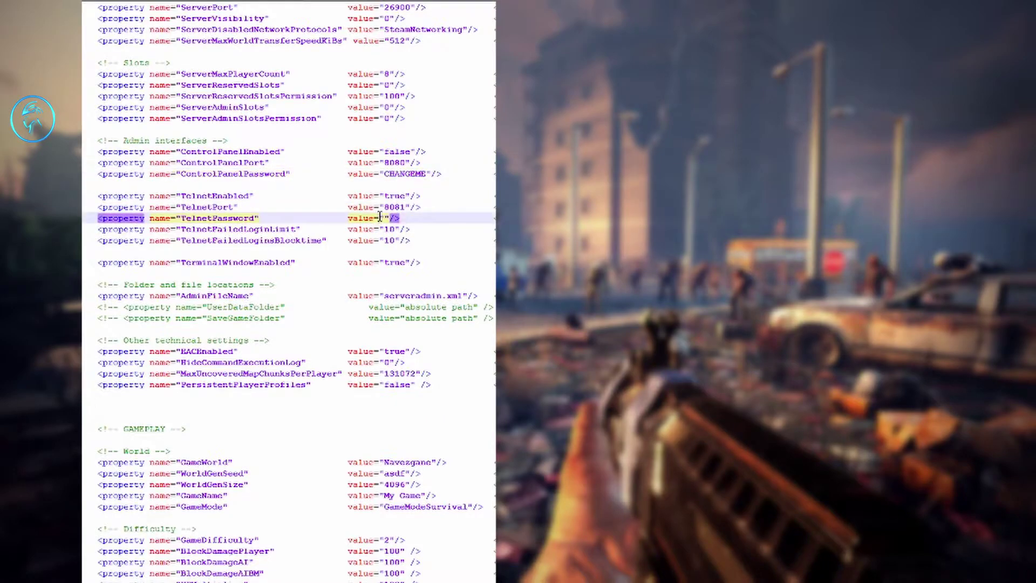
{"action": "scroll", "coordinate": [403, 23], "scroll_direction": "up", "scroll_amount": 1}
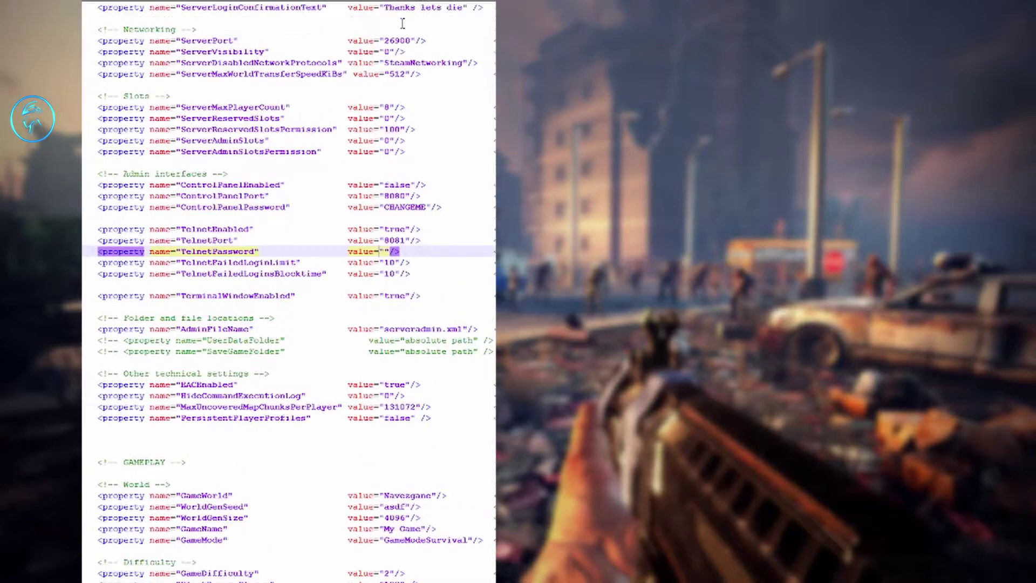
{"action": "scroll", "coordinate": [402, 23], "scroll_direction": "up", "scroll_amount": 1}
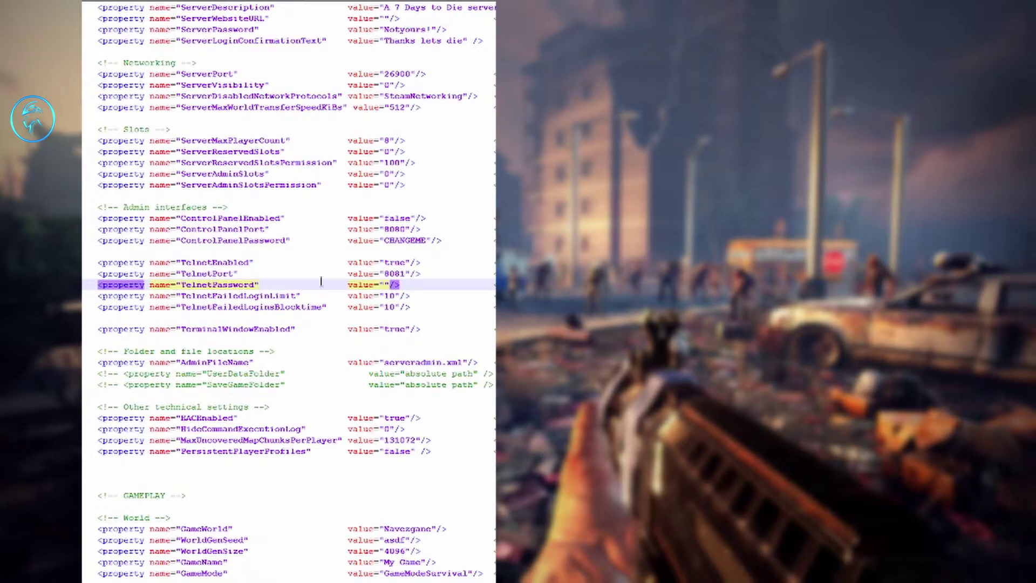
{"action": "scroll", "coordinate": [325, 331], "scroll_direction": "down", "scroll_amount": 3}
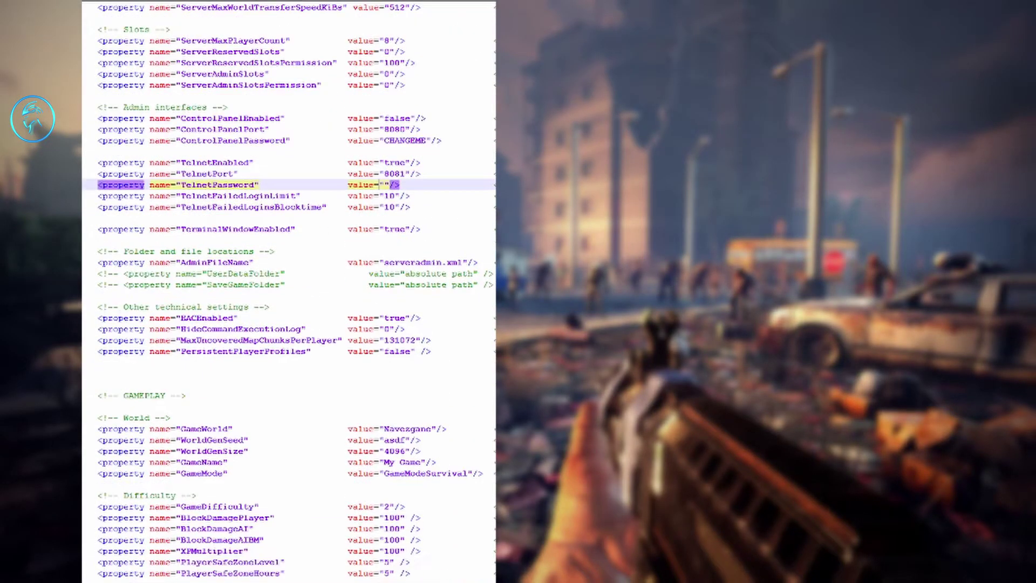
{"action": "scroll", "coordinate": [282, 254], "scroll_direction": "down", "scroll_amount": 1}
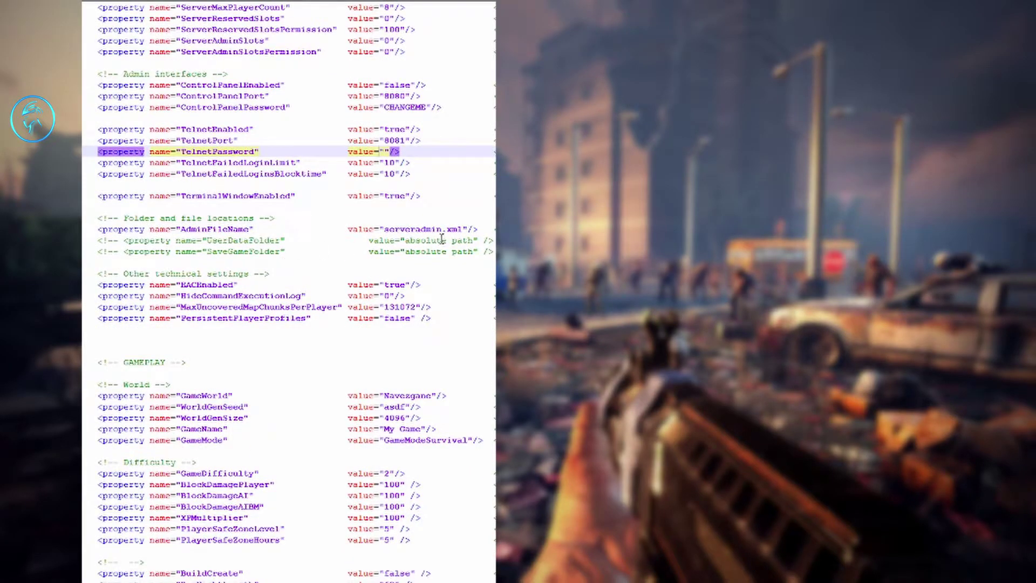
{"action": "left_click", "coordinate": [426, 229]}
{"action": "double_click", "coordinate": [425, 229]}
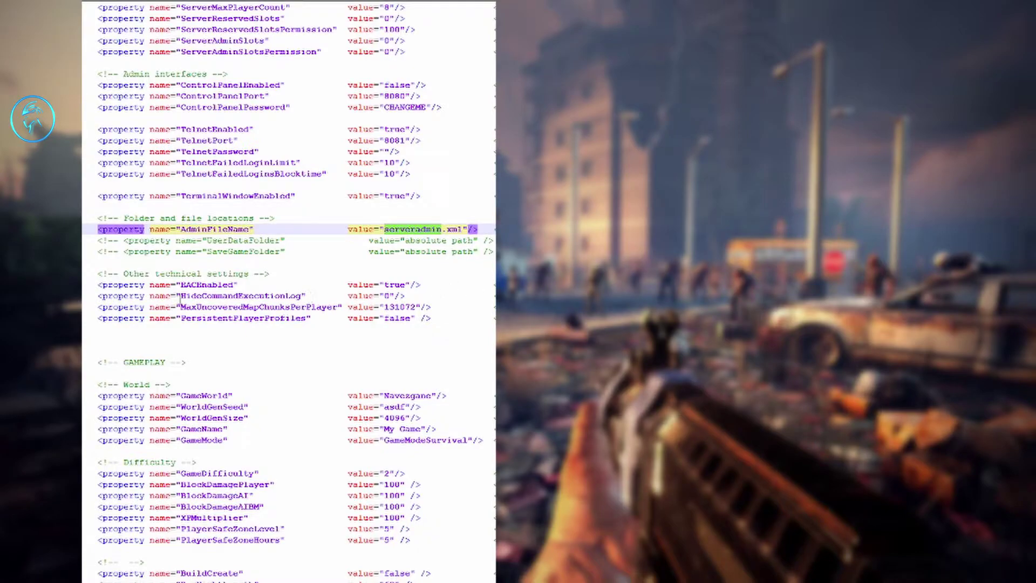
Try false for EACEnabled, then restore its value to true.
{"action": "scroll", "coordinate": [325, 272], "scroll_direction": "down", "scroll_amount": 2}
{"action": "double_click", "coordinate": [395, 219]}
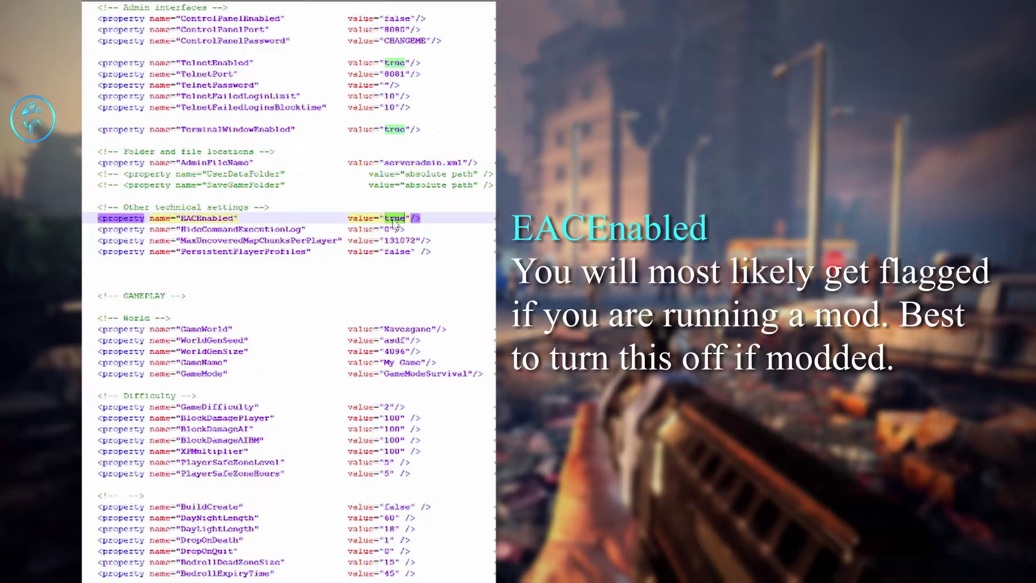
{"action": "type", "text": "false"}
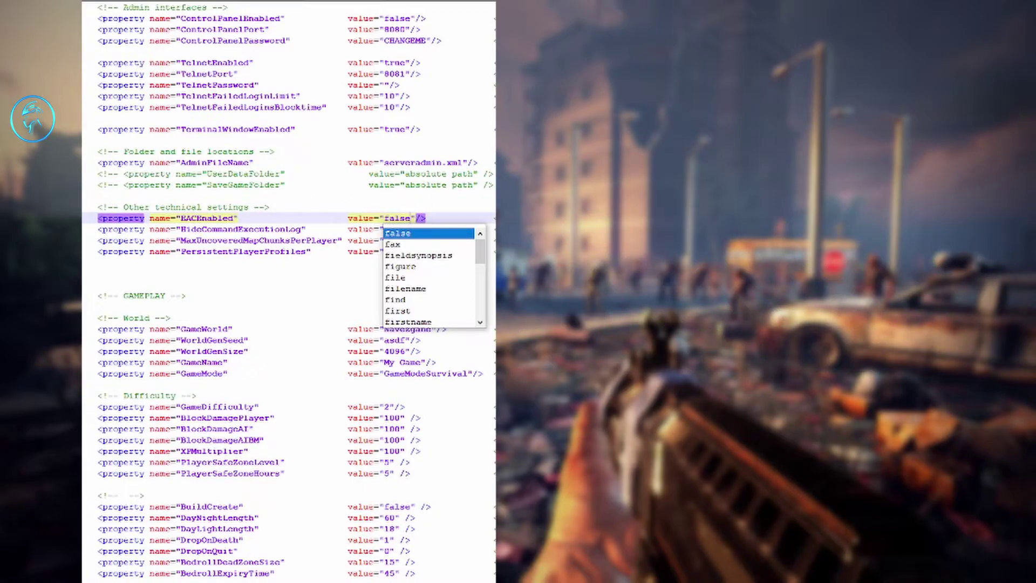
{"action": "key", "text": "BackSpace"}
{"action": "key", "text": "BackSpace"}
{"action": "key", "text": "BackSpace"}
{"action": "key", "text": "BackSpace"}
{"action": "key", "text": "BackSpace"}
{"action": "type", "text": "true"}
{"action": "left_click", "coordinate": [324, 185]}
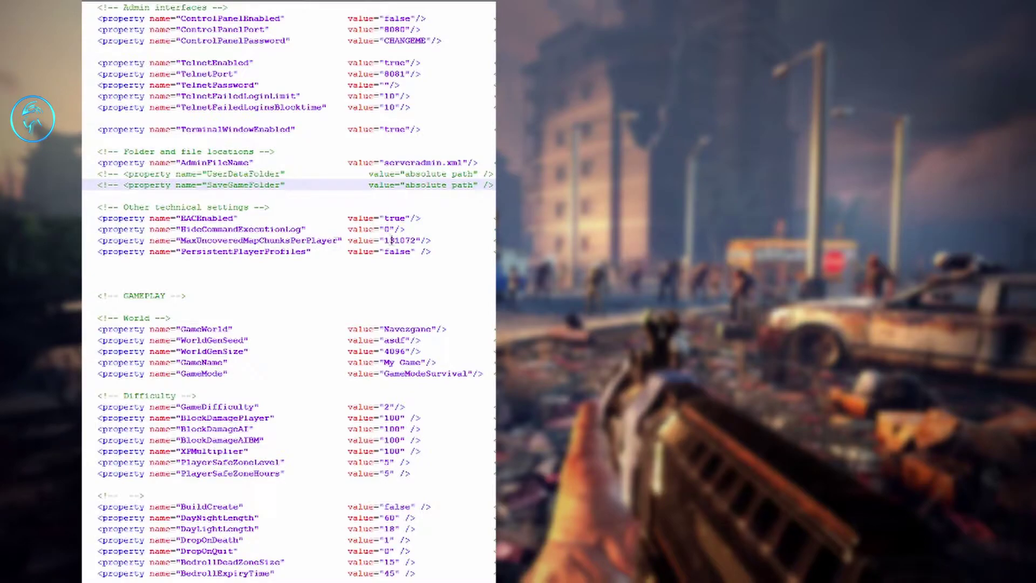
Change PersistentPlayerProfiles from false to true, leaving MaxUncoveredMapChunksPerPlayer at 131072.
{"action": "double_click", "coordinate": [415, 240]}
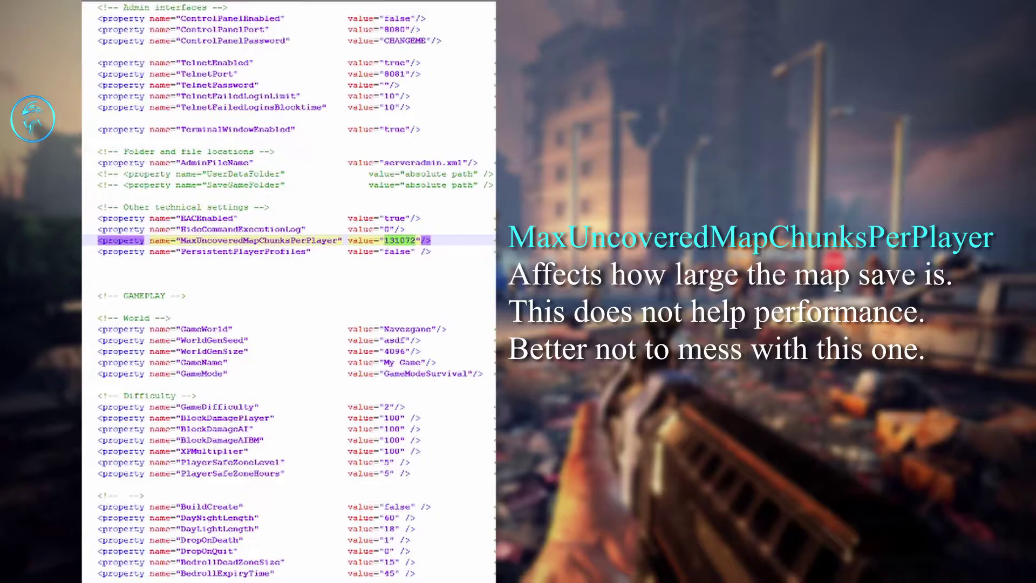
{"action": "left_click", "coordinate": [230, 251]}
{"action": "double_click", "coordinate": [388, 252]}
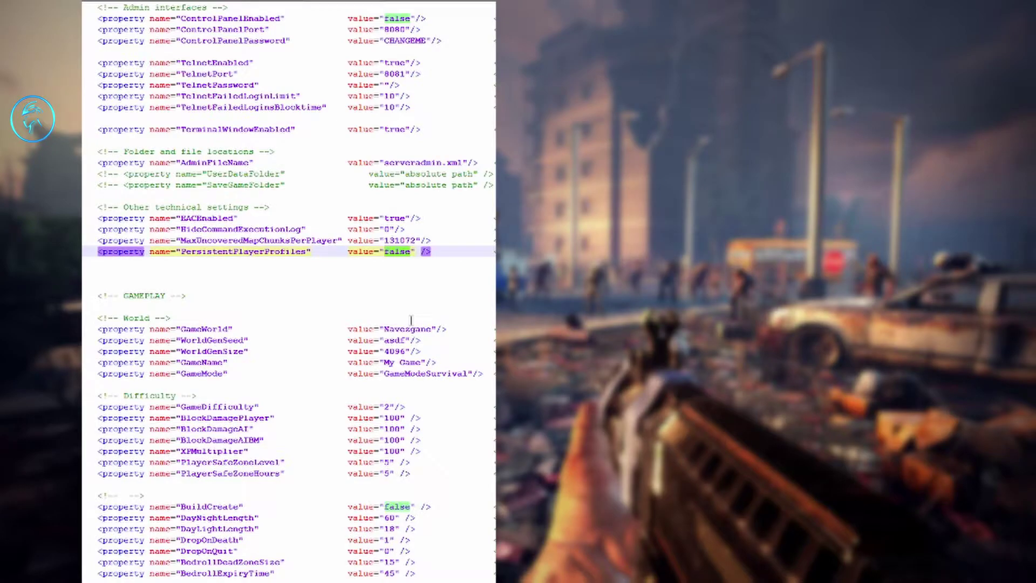
{"action": "type", "text": "true"}
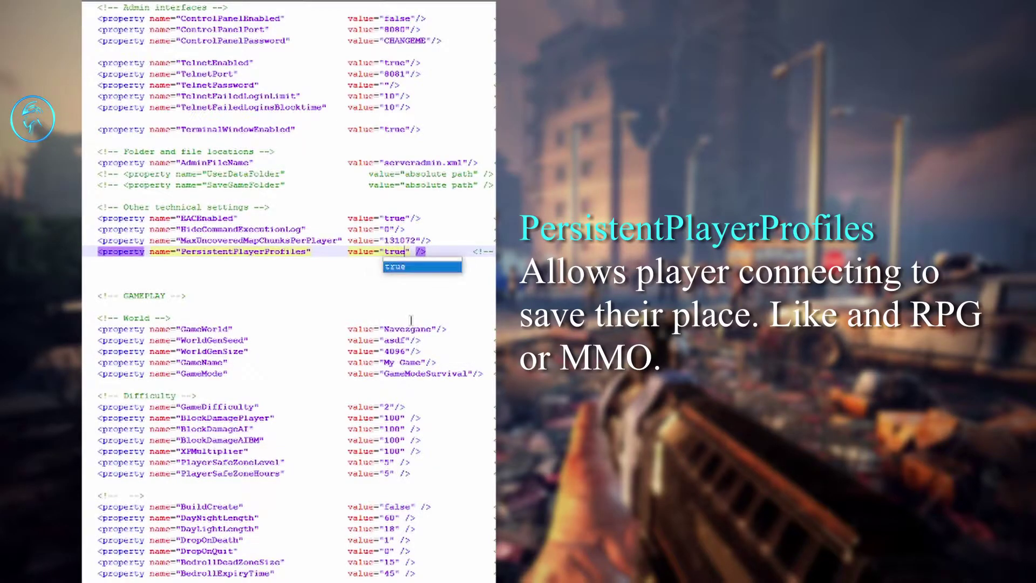
{"action": "key", "text": "Escape"}
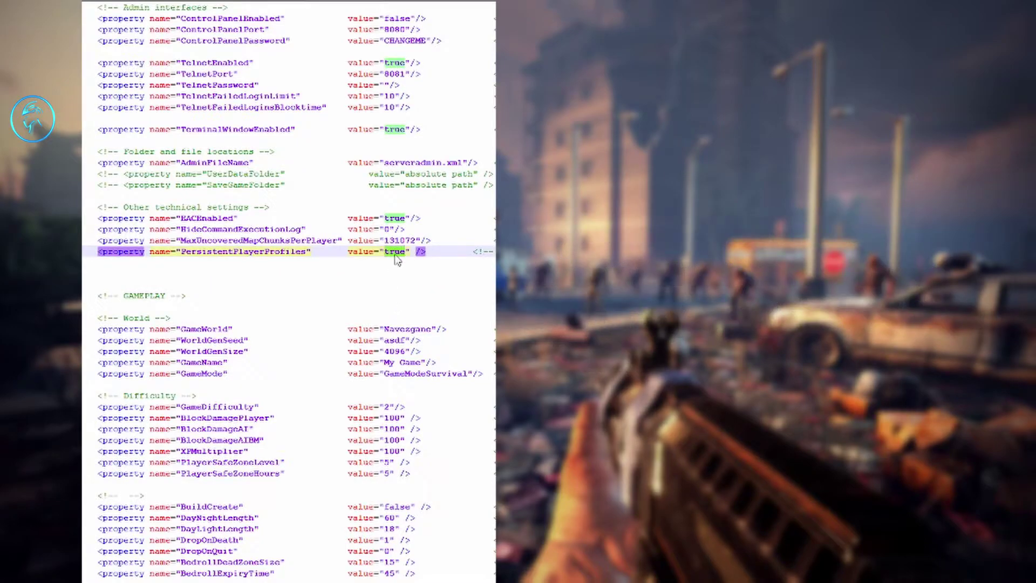
{"action": "scroll", "coordinate": [371, 272], "scroll_direction": "down", "scroll_amount": 2}
{"action": "scroll", "coordinate": [371, 272], "scroll_direction": "down", "scroll_amount": 2}
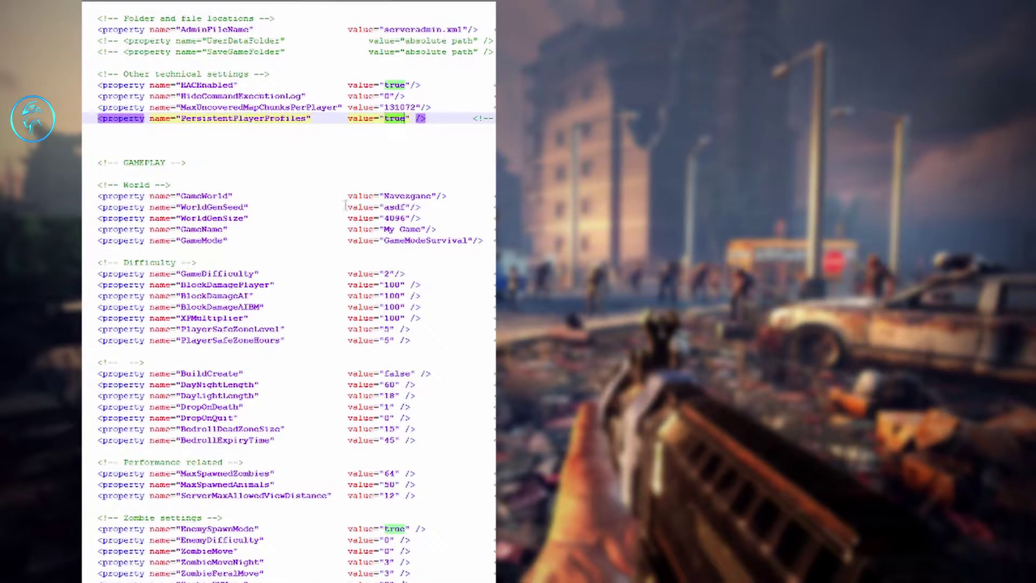
{"action": "double_click", "coordinate": [402, 196]}
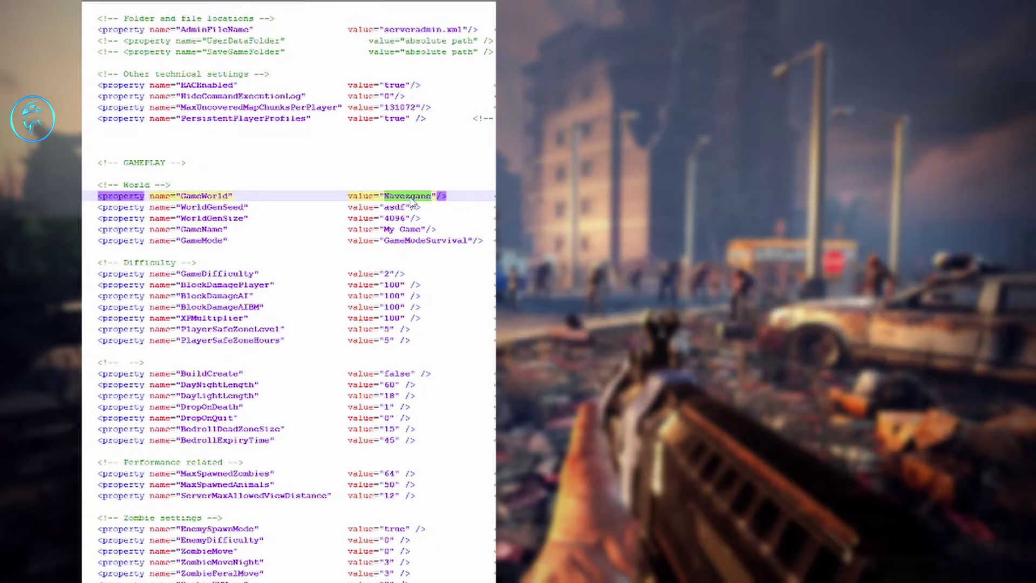
{"action": "double_click", "coordinate": [425, 240]}
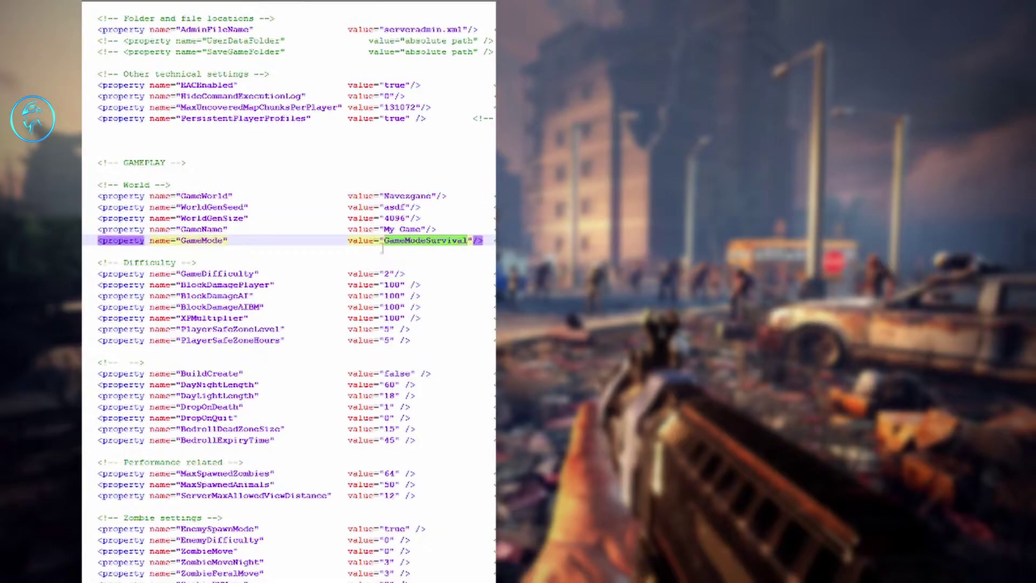
{"action": "scroll", "coordinate": [412, 243], "scroll_direction": "down", "scroll_amount": 2}
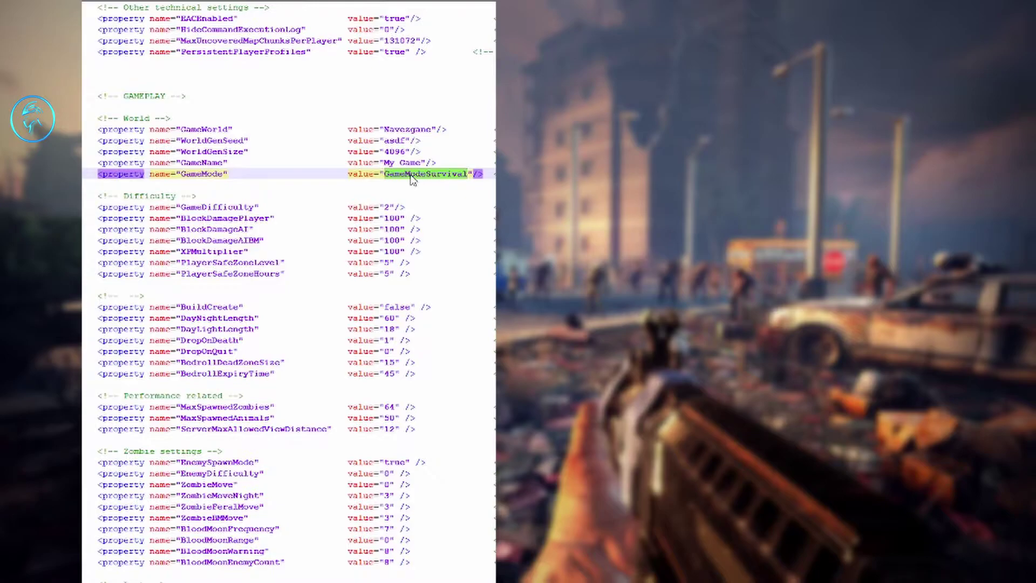
{"action": "scroll", "coordinate": [442, 193], "scroll_direction": "down", "scroll_amount": 1}
{"action": "scroll", "coordinate": [442, 193], "scroll_direction": "down", "scroll_amount": 1}
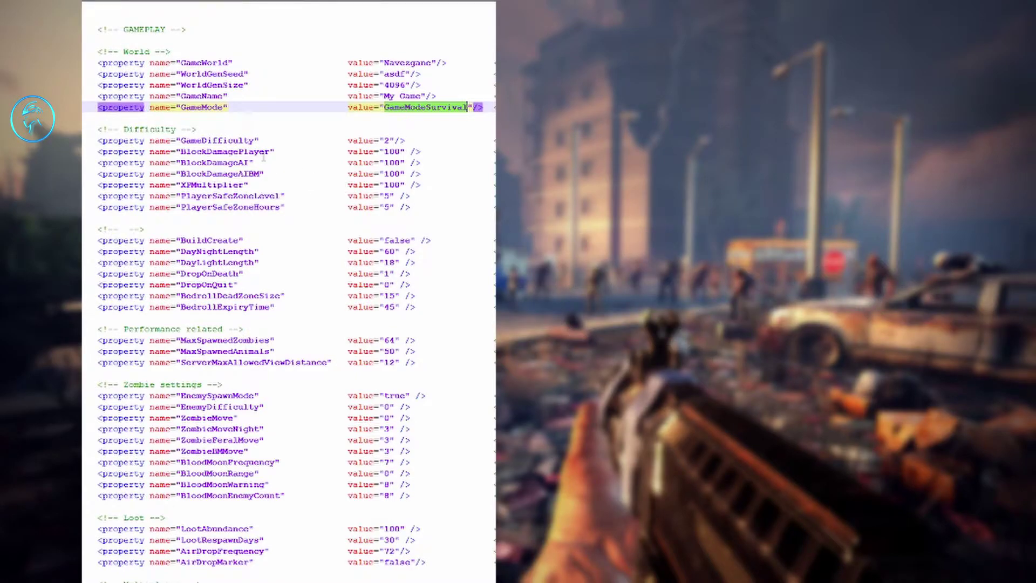
{"action": "left_click", "coordinate": [385, 140]}
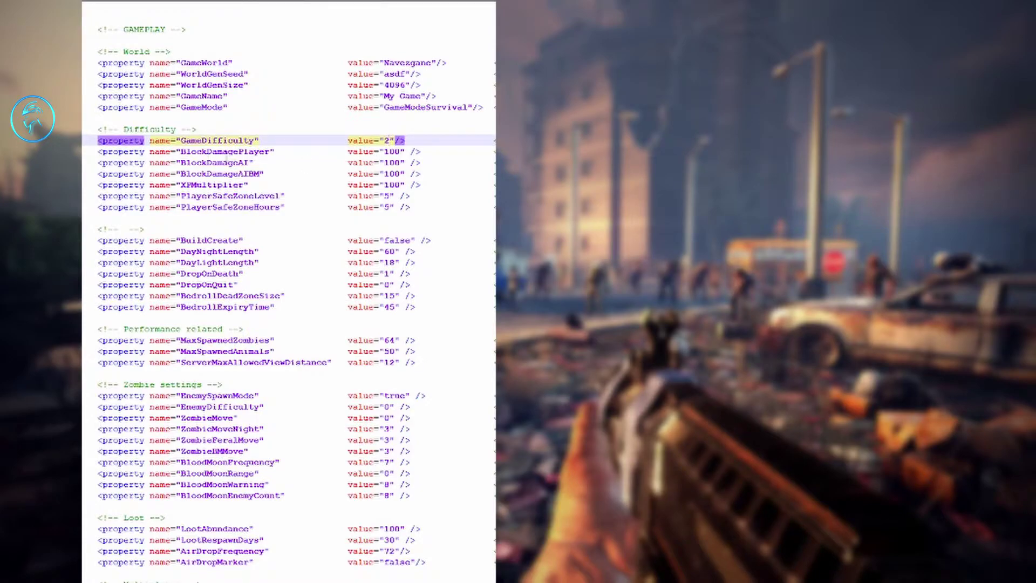
{"action": "double_click", "coordinate": [391, 152]}
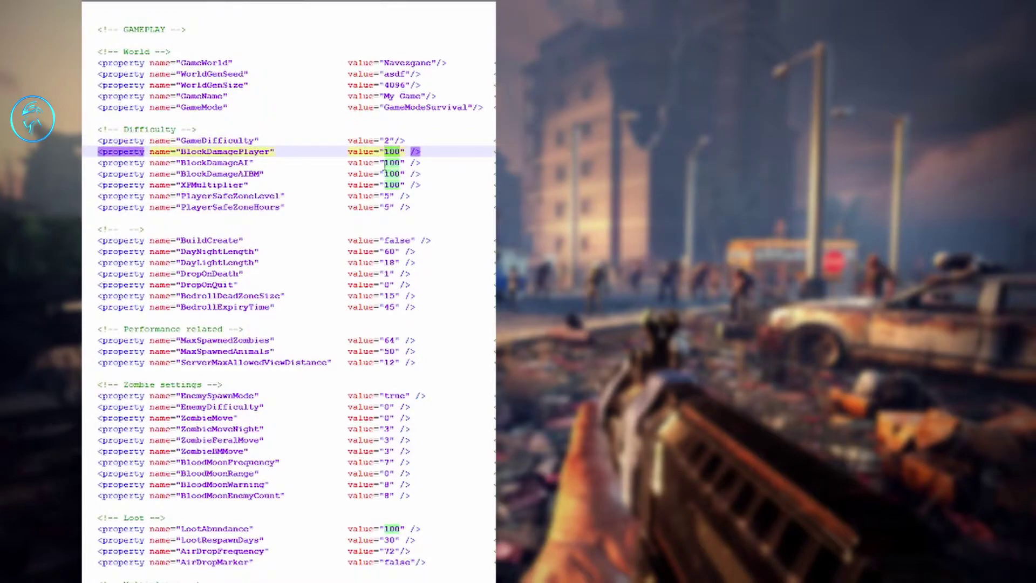
Replace 100 with 75 for both BlockDamageAI and BlockDamageAIBM, leaving XPMultiplier at 100.
{"action": "left_click", "coordinate": [399, 163]}
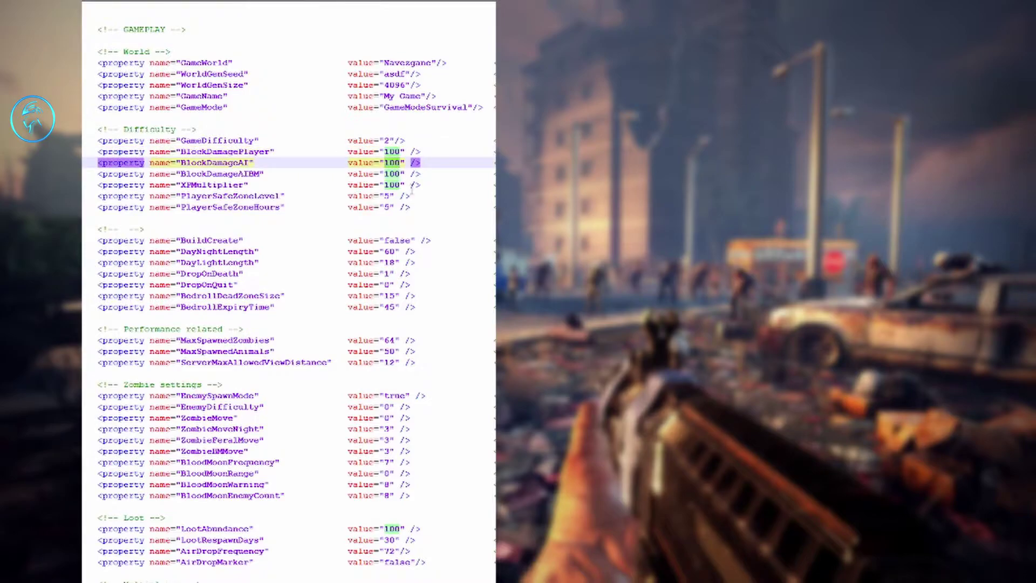
{"action": "key", "text": "BackSpace"}
{"action": "key", "text": "BackSpace"}
{"action": "key", "text": "BackSpace"}
{"action": "type", "text": "75"}
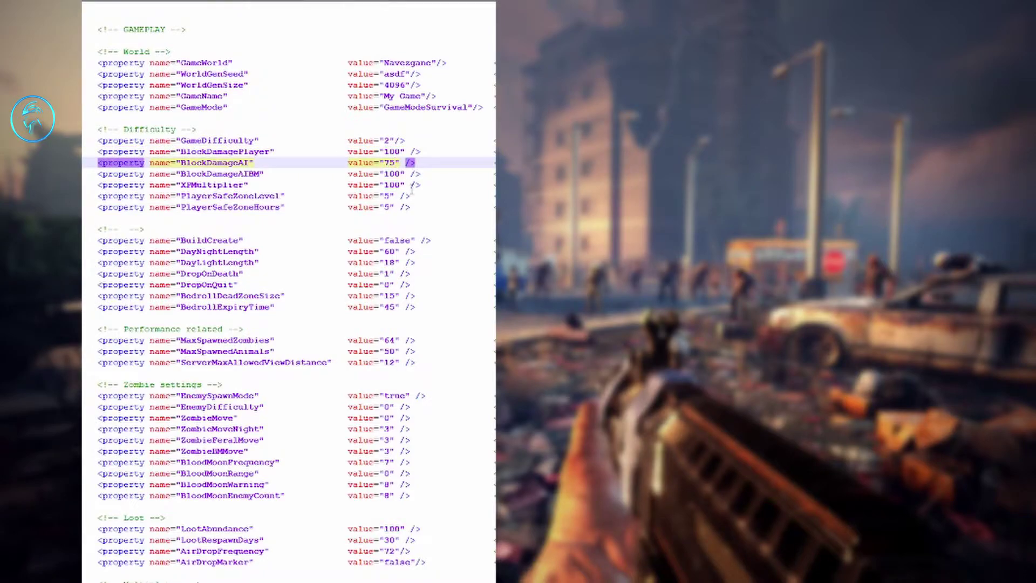
{"action": "double_click", "coordinate": [392, 152]}
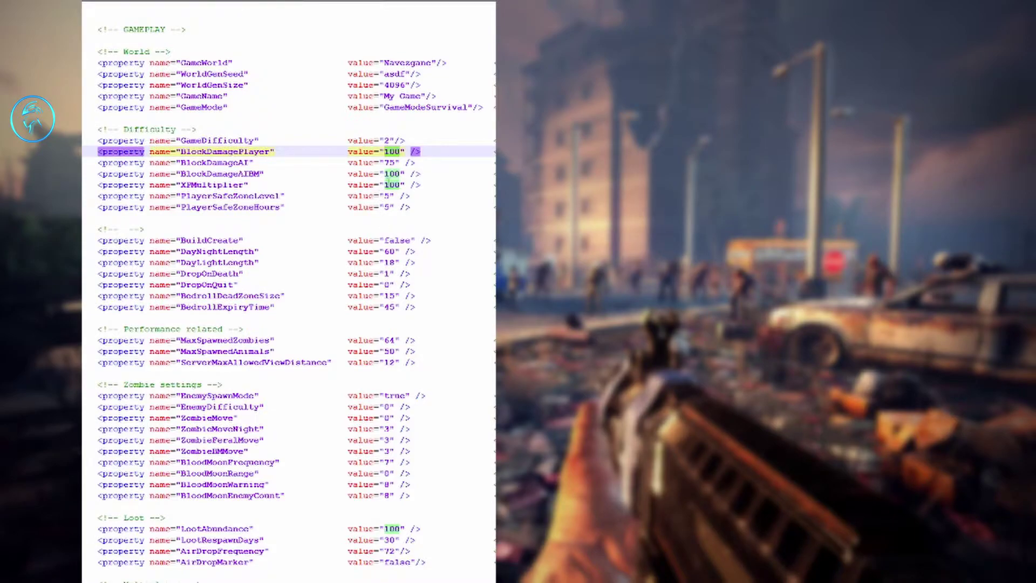
{"action": "double_click", "coordinate": [392, 173]}
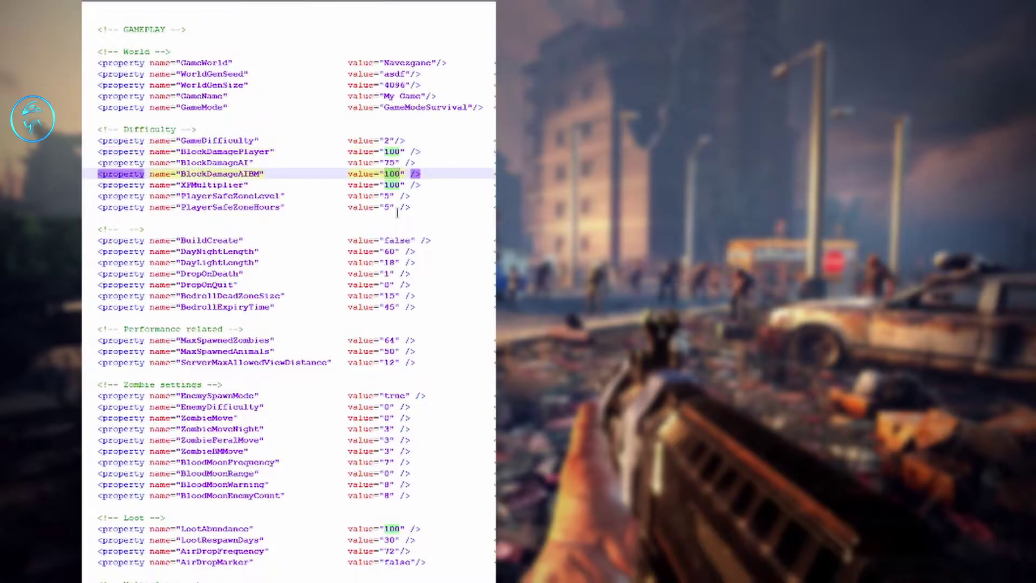
{"action": "type", "text": "75"}
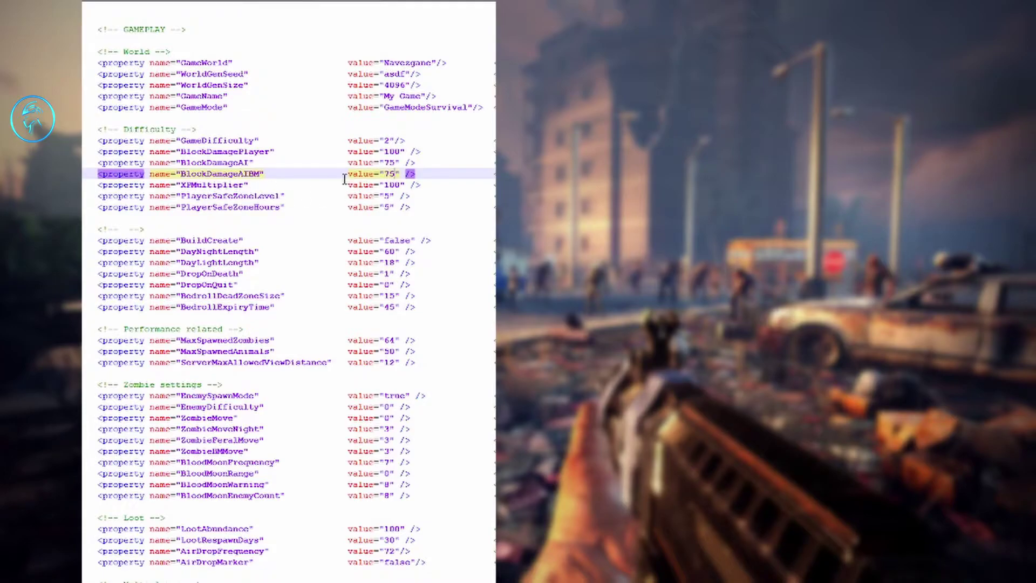
{"action": "double_click", "coordinate": [394, 185]}
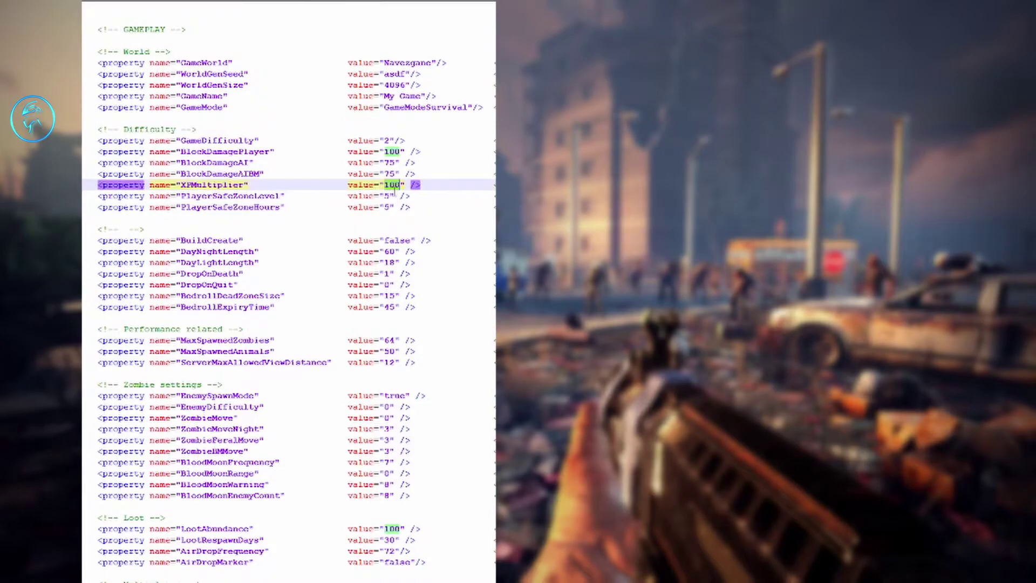
{"action": "left_click", "coordinate": [209, 196]}
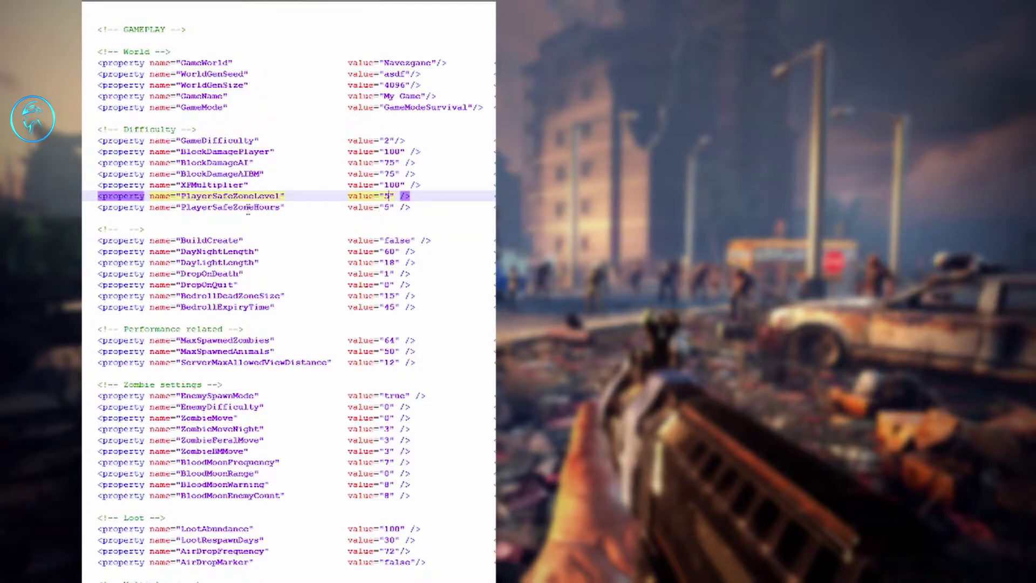
{"action": "left_click", "coordinate": [257, 210]}
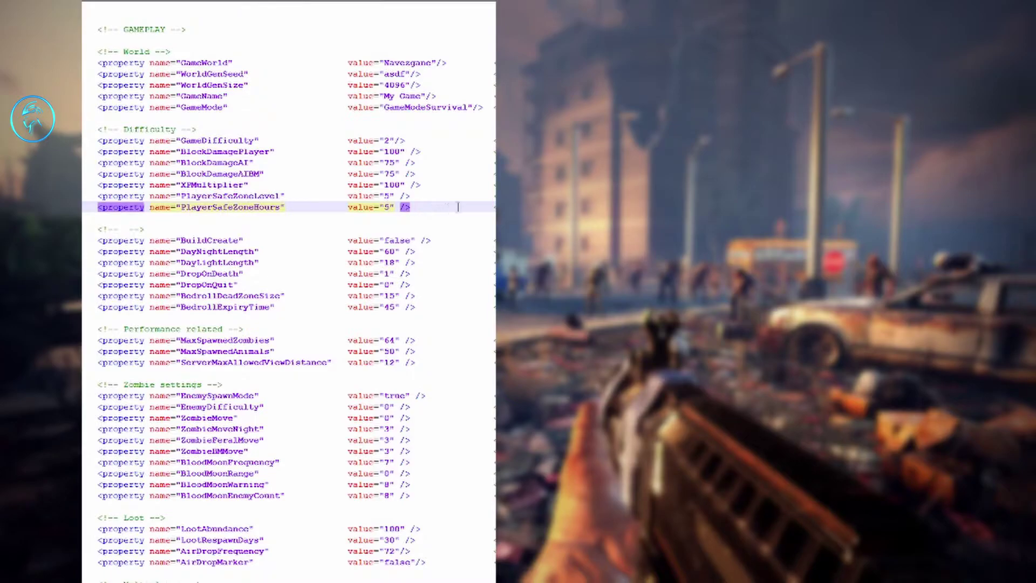
{"action": "left_click", "coordinate": [390, 207]}
{"action": "left_click", "coordinate": [238, 240]}
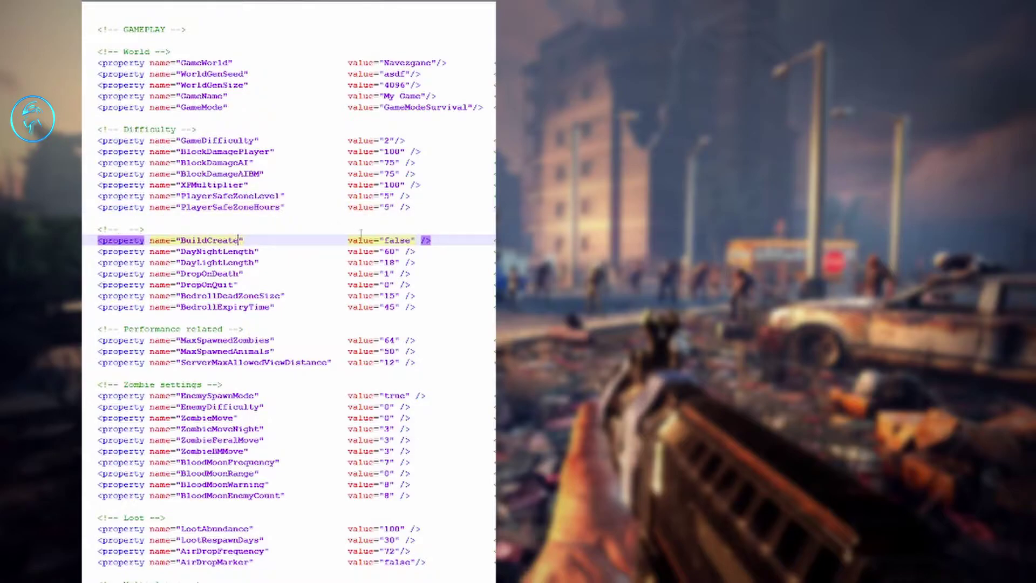
{"action": "left_click", "coordinate": [384, 240]}
{"action": "left_click_drag", "start_coordinate": [384, 240], "coordinate": [413, 240]}
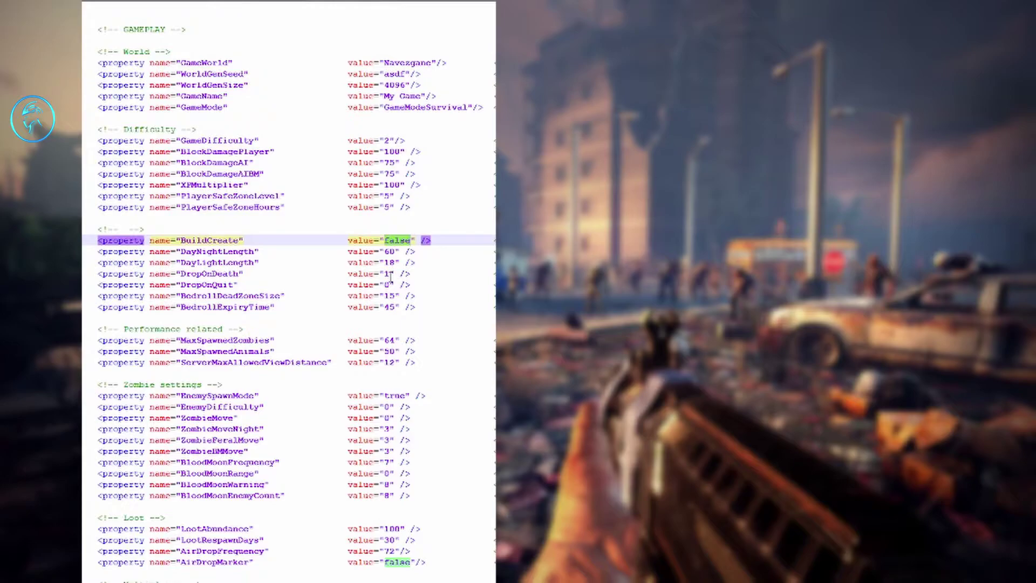
Change DropOnDeath from 1 to 0, leaving DropOnQuit at 0.
{"action": "scroll", "coordinate": [405, 219], "scroll_direction": "down", "scroll_amount": 2}
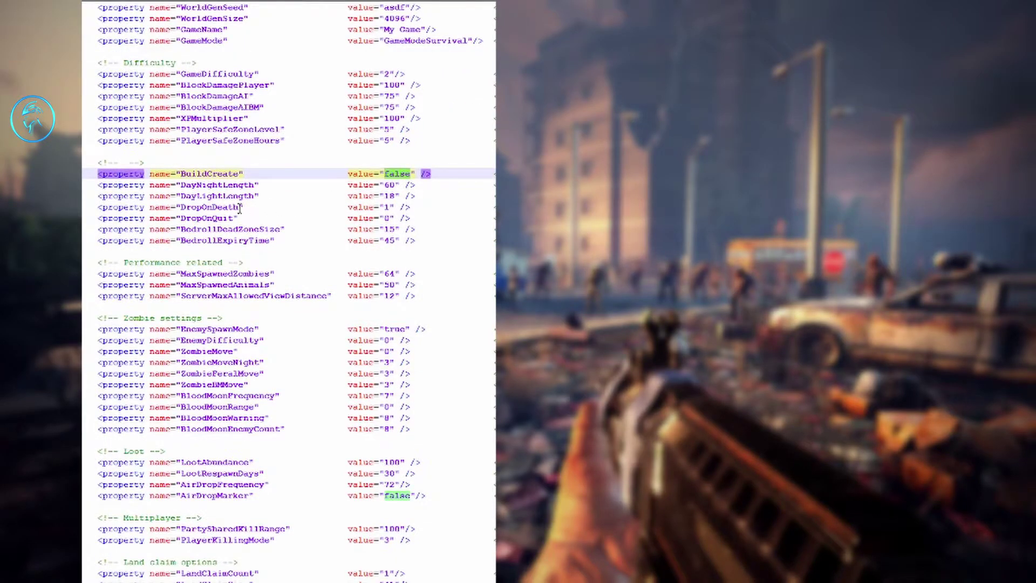
{"action": "left_click", "coordinate": [386, 206]}
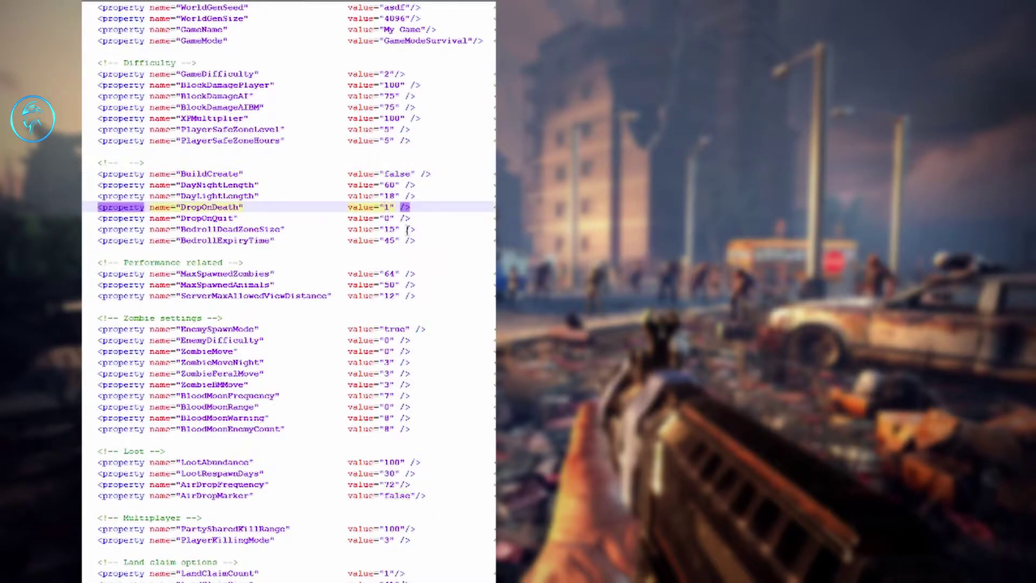
{"action": "key", "text": "BackSpace"}
{"action": "type", "text": "0"}
{"action": "key", "text": "Down"}
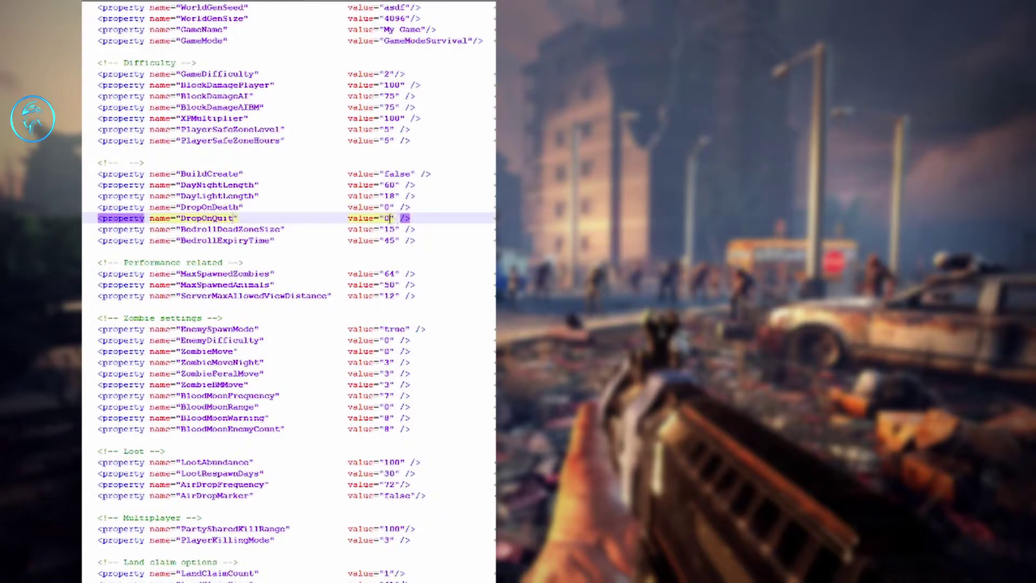
{"action": "key", "text": "Left"}
Select the BedrollDeadZoneSize (15) and BedrollExpiryTime (45) values for review.
{"action": "left_click", "coordinate": [191, 231]}
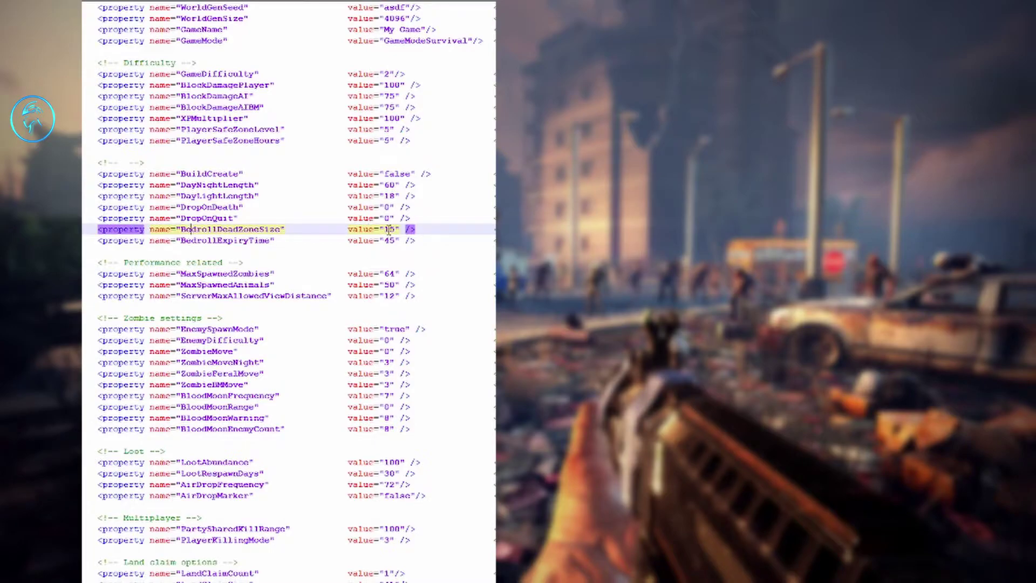
{"action": "left_click_drag", "start_coordinate": [383, 229], "coordinate": [395, 230]}
{"action": "double_click", "coordinate": [391, 240]}
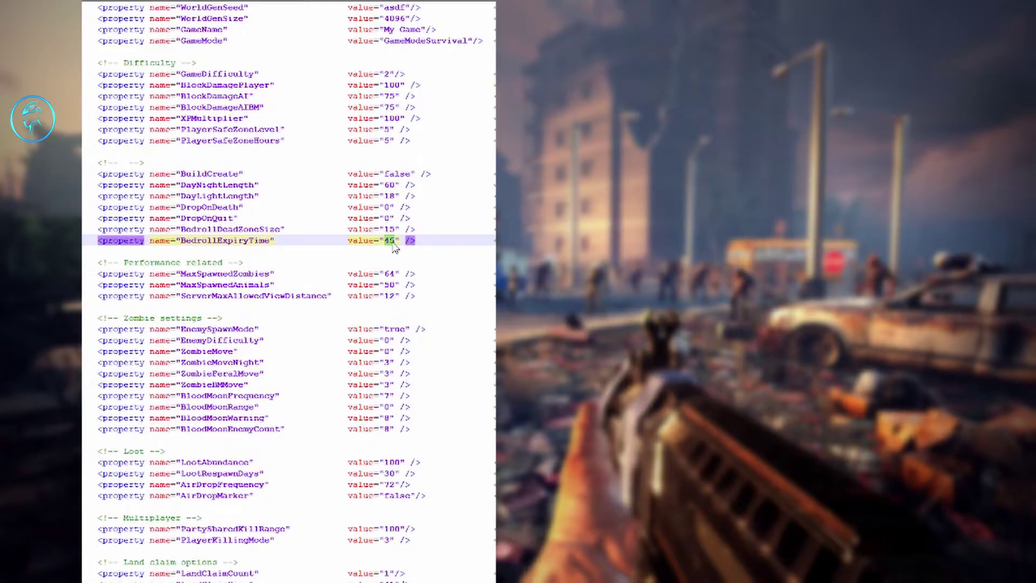
{"action": "scroll", "coordinate": [286, 267], "scroll_direction": "down", "scroll_amount": 2}
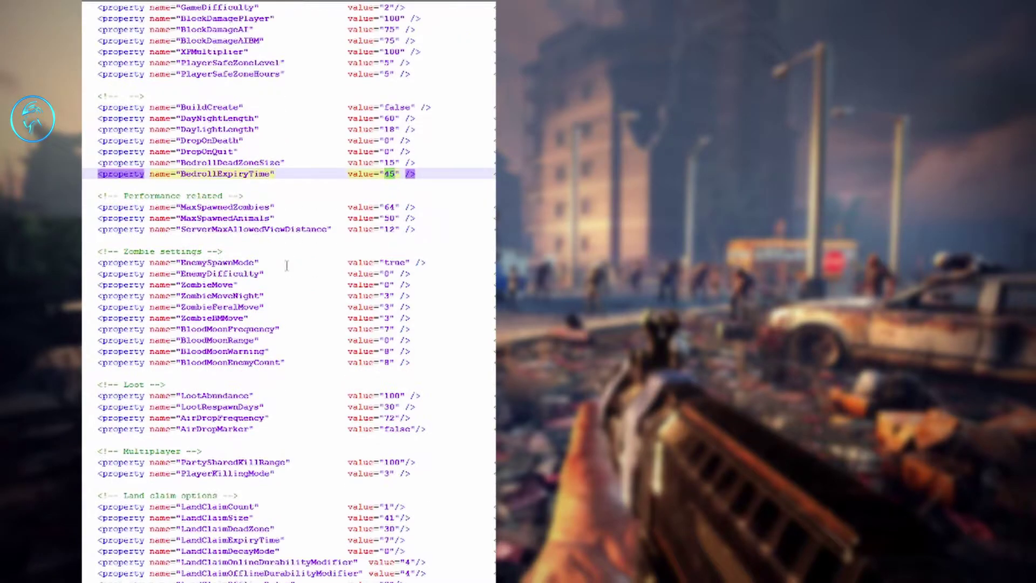
{"action": "double_click", "coordinate": [389, 206]}
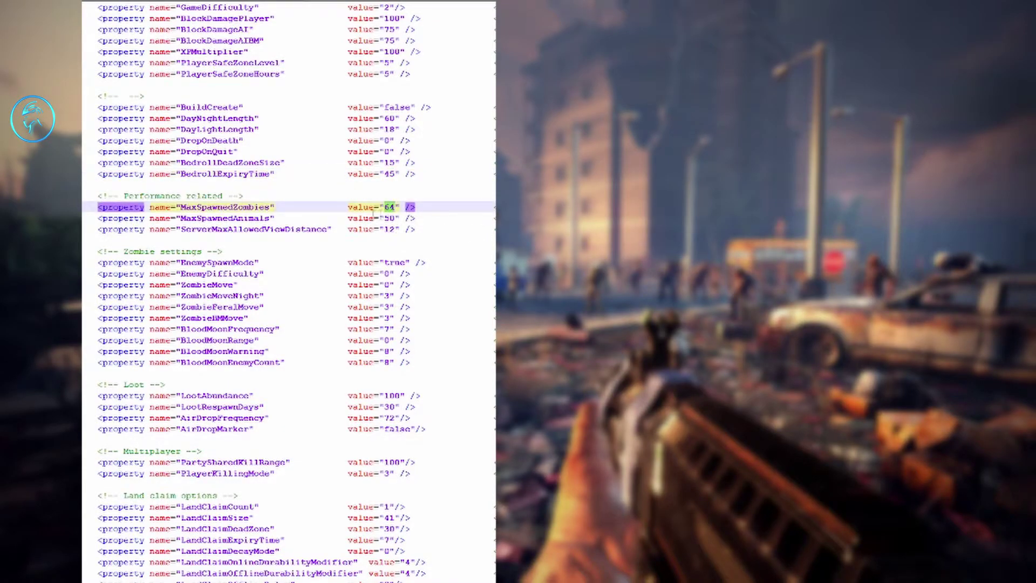
{"action": "double_click", "coordinate": [390, 218]}
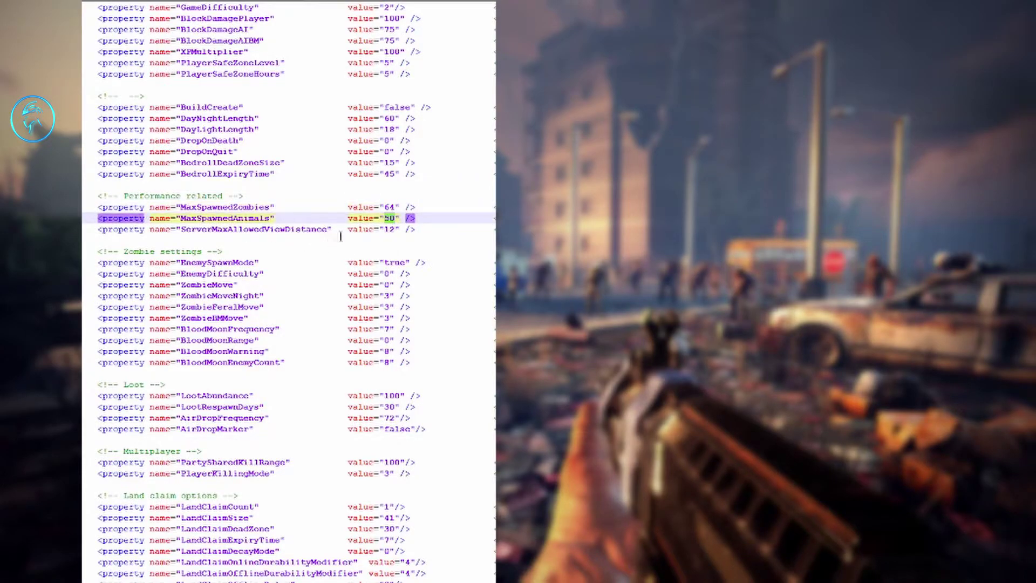
{"action": "double_click", "coordinate": [388, 229]}
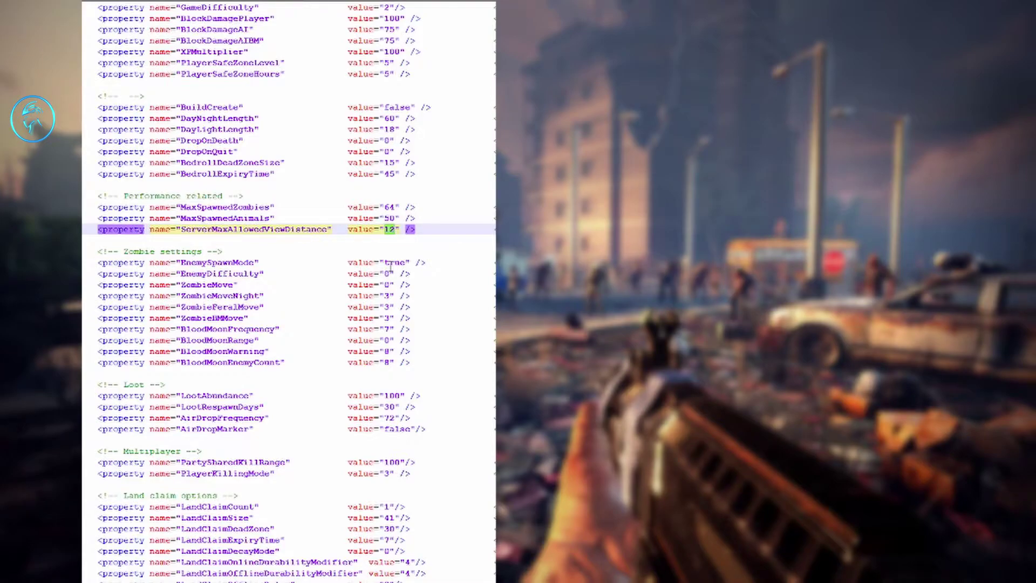
{"action": "scroll", "coordinate": [379, 245], "scroll_direction": "down", "scroll_amount": 2}
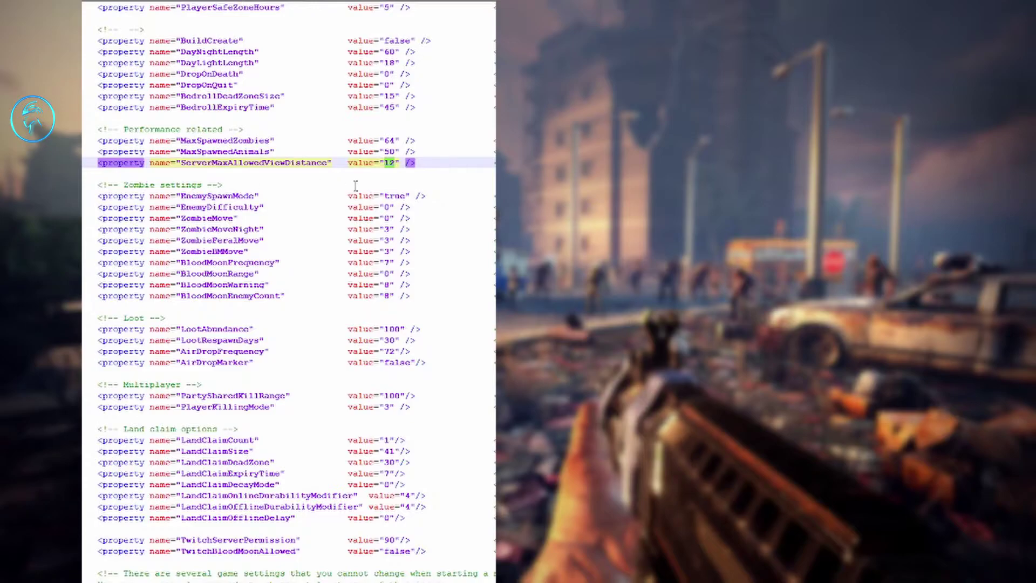
Try false for EnemySpawnMode, then undo it back to true.
{"action": "left_click", "coordinate": [393, 197]}
{"action": "double_click", "coordinate": [393, 197]}
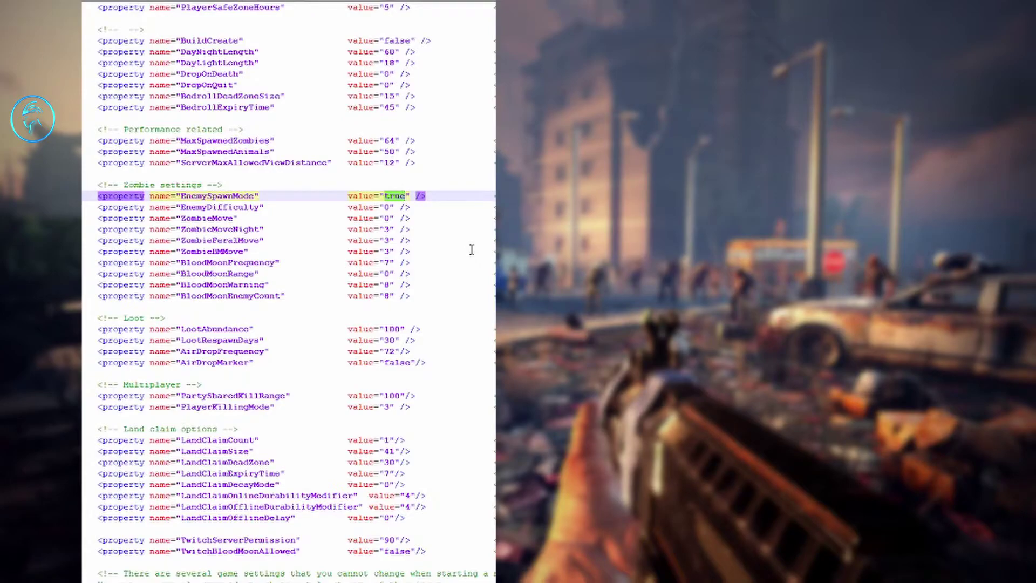
{"action": "type", "text": "false"}
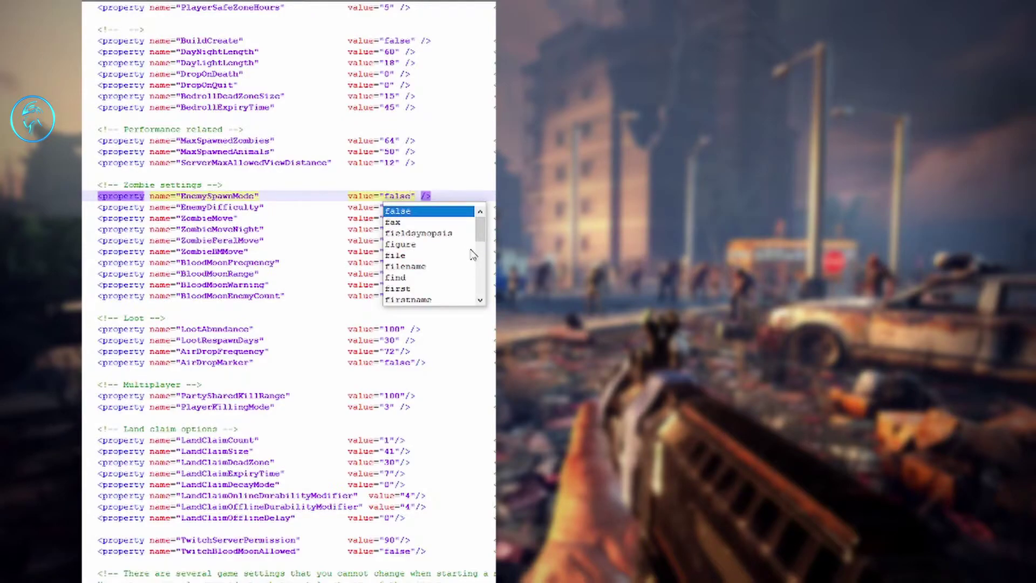
{"action": "key", "text": "ctrl+z"}
{"action": "key", "text": "ctrl+z"}
{"action": "left_click", "coordinate": [361, 207]}
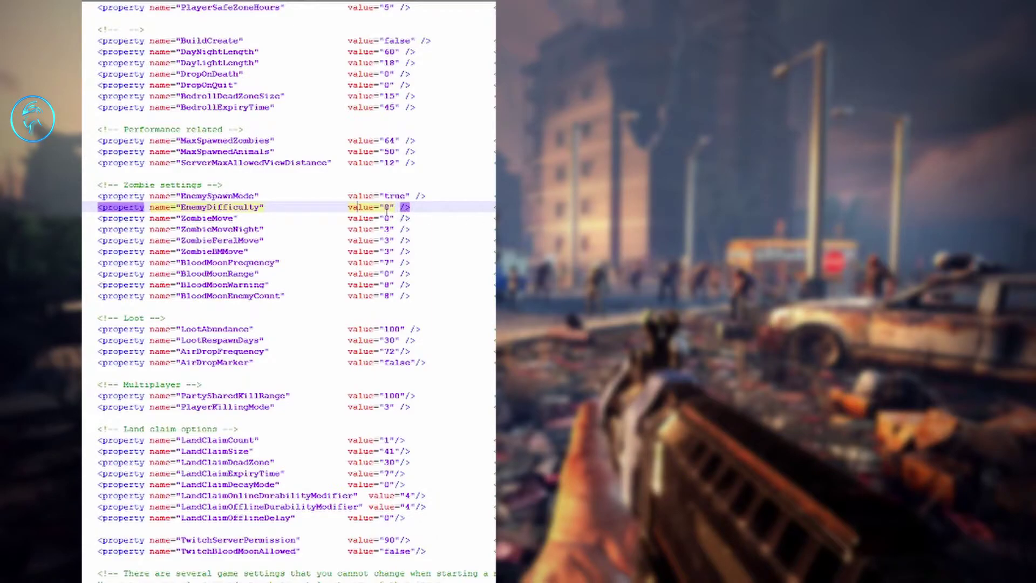
{"action": "left_click", "coordinate": [387, 208]}
Change ZombieMoveNight from 3 to 0 and ZombieFeralMove from 3 to 2.
{"action": "left_click", "coordinate": [392, 229]}
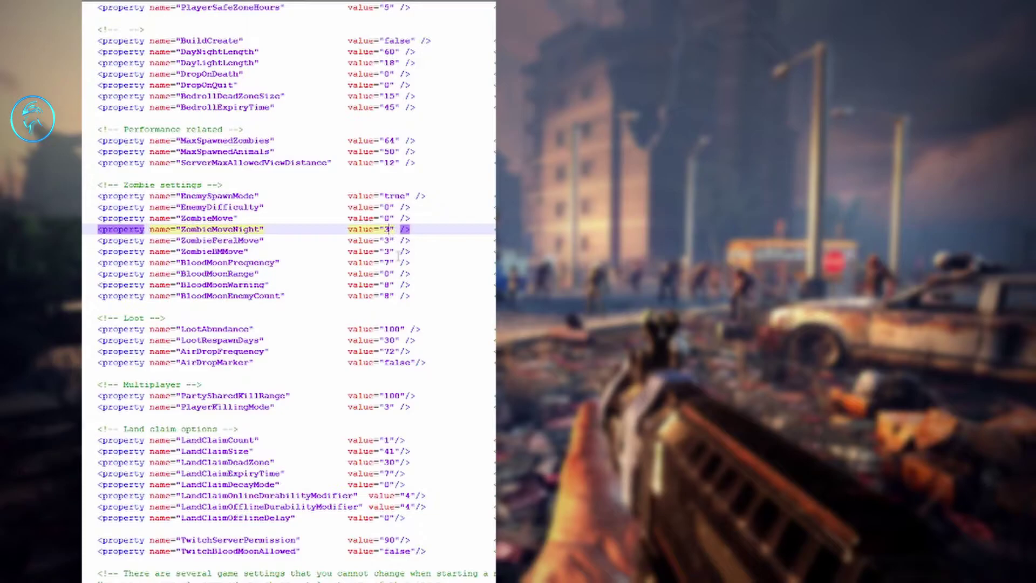
{"action": "key", "text": "BackSpace"}
{"action": "type", "text": "0"}
{"action": "key", "text": "Down"}
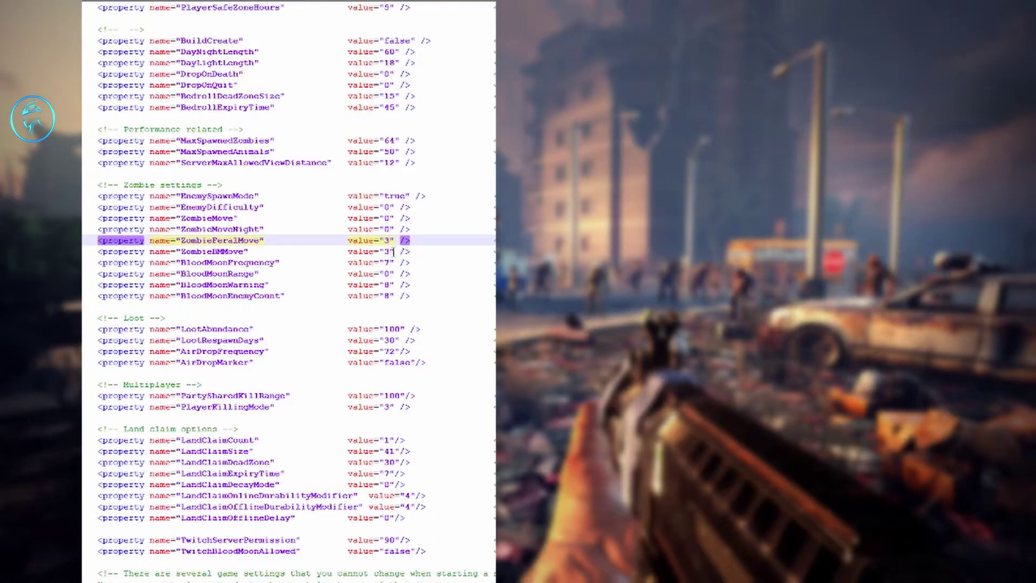
{"action": "key", "text": "BackSpace"}
{"action": "type", "text": "2"}
{"action": "left_click", "coordinate": [393, 251]}
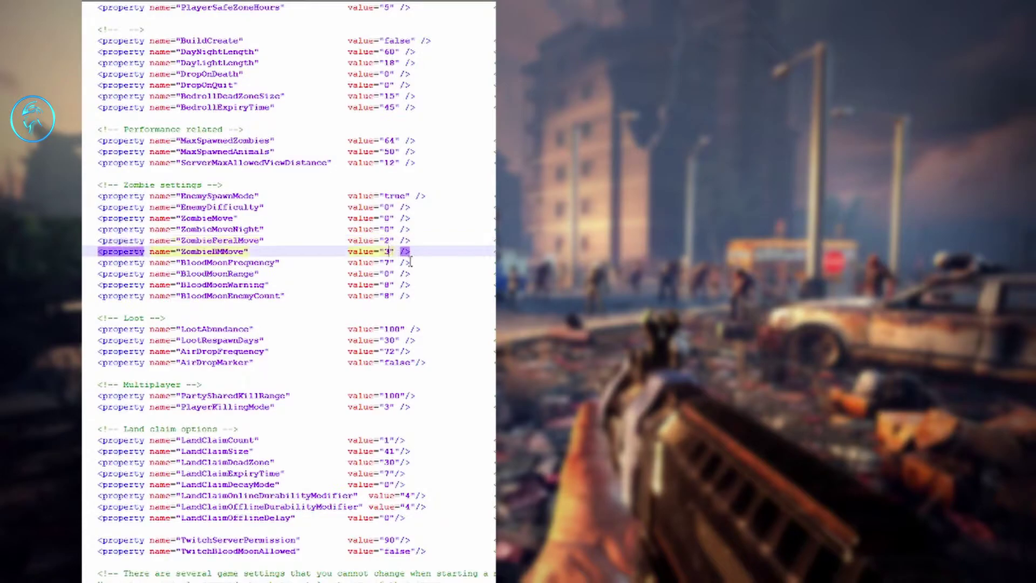